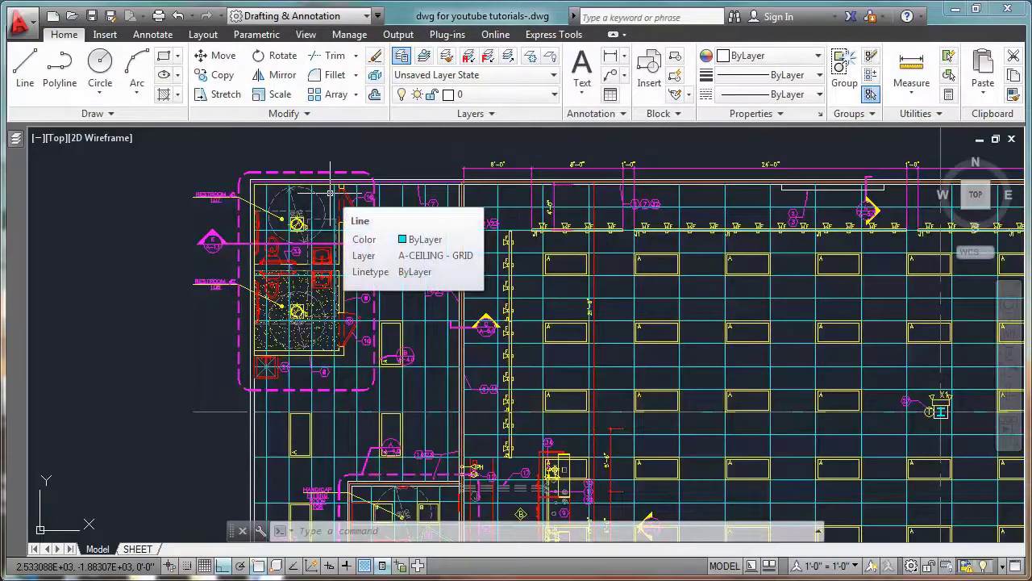
Zoom and pan the ceiling plan until Restroom #1 and #2 fill the view
{"action": "scroll", "coordinate": [300, 243], "scroll_direction": "up", "scroll_amount": 1}
{"action": "scroll", "coordinate": [303, 236], "scroll_direction": "up", "scroll_amount": 2}
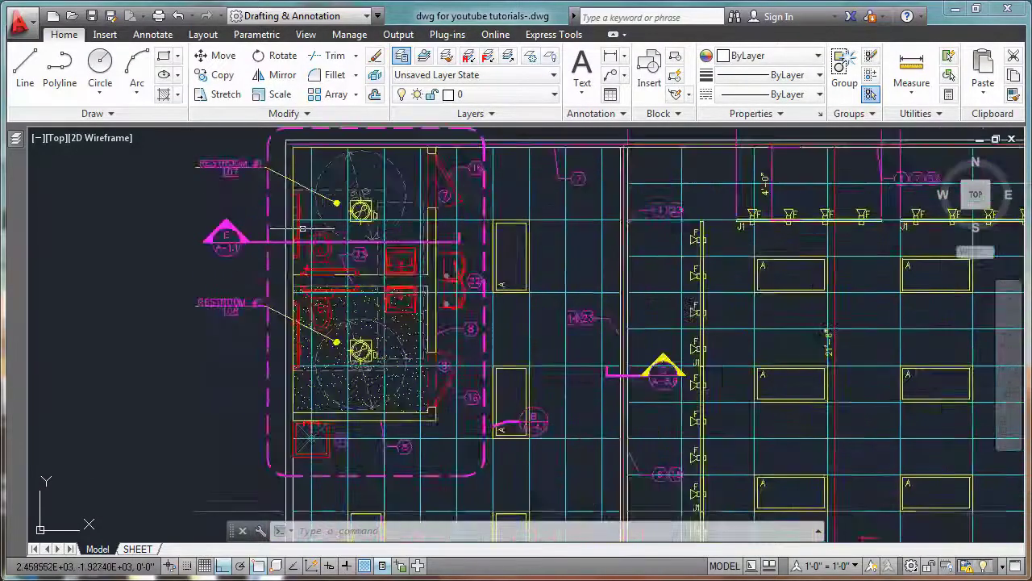
{"action": "mouse_move", "coordinate": [302, 229]}
{"action": "middle_mouse_down"}
{"action": "mouse_move", "coordinate": [320, 266]}
{"action": "mouse_move", "coordinate": [324, 251]}
{"action": "middle_mouse_up"}
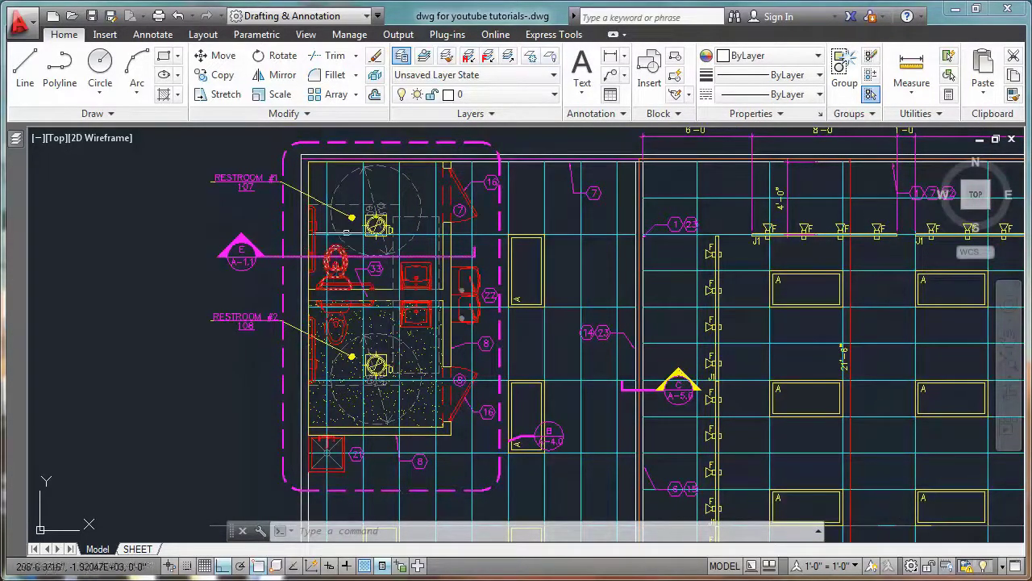
{"action": "scroll", "coordinate": [376, 310], "scroll_direction": "up", "scroll_amount": 2}
{"action": "scroll", "coordinate": [380, 298], "scroll_direction": "down", "scroll_amount": 1}
{"action": "scroll", "coordinate": [381, 294], "scroll_direction": "down", "scroll_amount": 2}
{"action": "scroll", "coordinate": [382, 287], "scroll_direction": "up", "scroll_amount": 3}
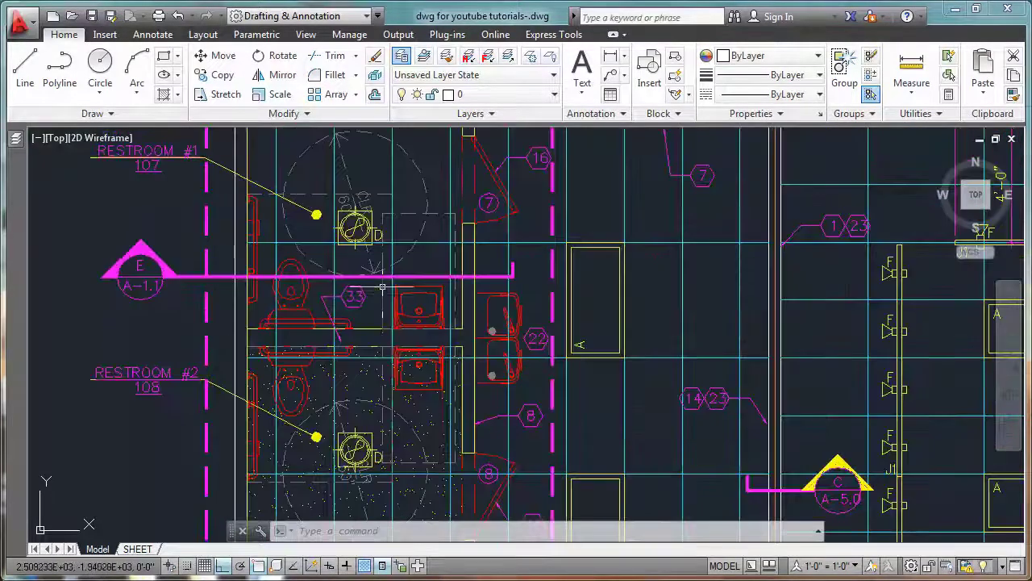
{"action": "middle_click_drag", "start_coordinate": [349, 393], "coordinate": [348, 395]}
{"action": "scroll", "coordinate": [351, 379], "scroll_direction": "down", "scroll_amount": 2}
{"action": "scroll", "coordinate": [352, 284], "scroll_direction": "up", "scroll_amount": 2}
Abandon a first hatch attempt and isolate the restroom's partition wall layer
{"action": "type", "text": "h"}
{"action": "key", "text": "Return"}
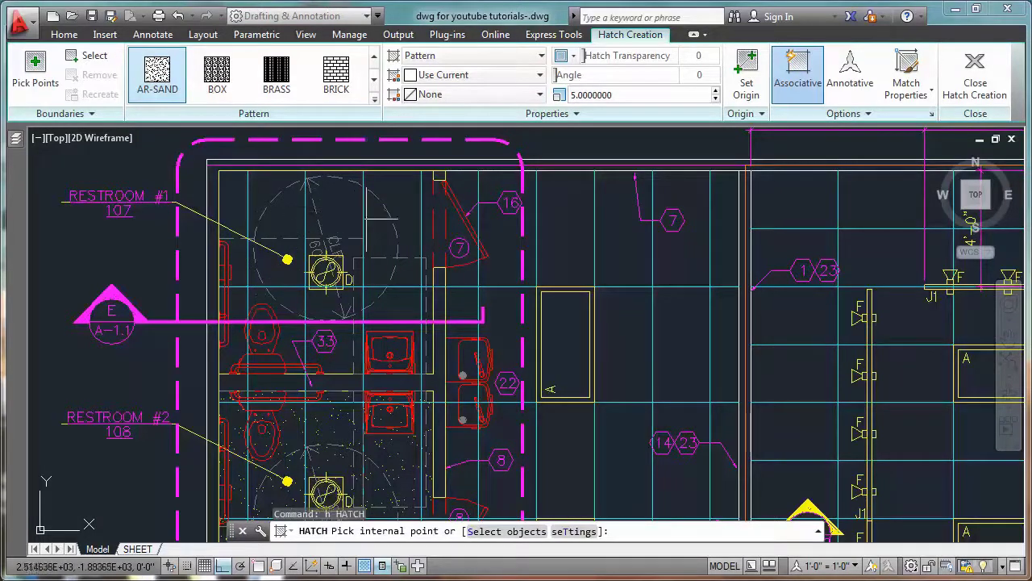
{"action": "key", "text": "Escape"}
{"action": "left_click", "coordinate": [466, 62]}
{"action": "left_click", "coordinate": [342, 171]}
{"action": "key", "text": "Return"}
Fill the upper restroom with the AR-SAND hatch, then unisolate all layers
{"action": "type", "text": "h"}
{"action": "key", "text": "Return"}
{"action": "left_click", "coordinate": [438, 269]}
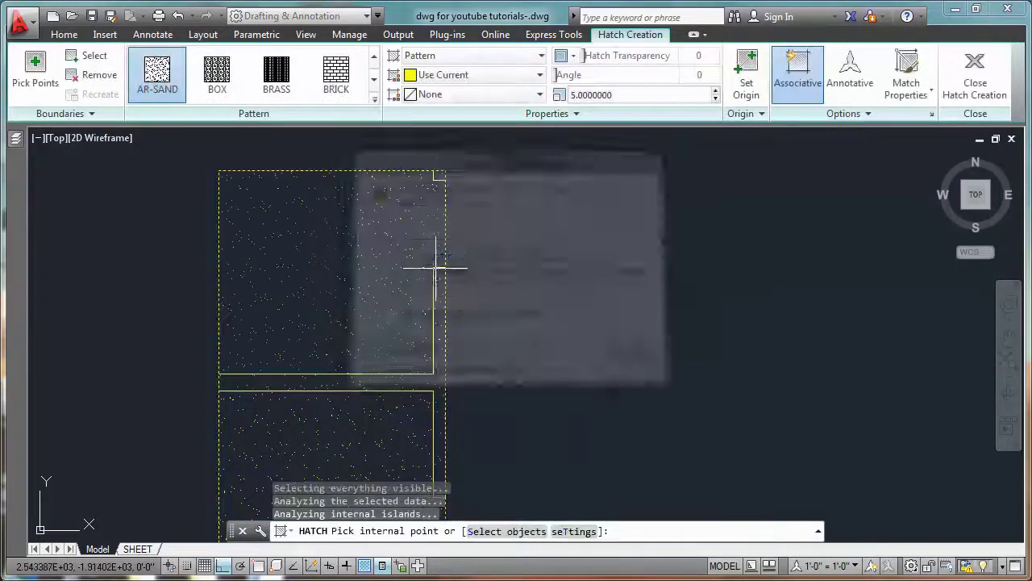
{"action": "key", "text": "Return"}
{"action": "left_click", "coordinate": [508, 56]}
Check which layer a ceiling light fixture sits on, then clear the selection
{"action": "scroll", "coordinate": [347, 270], "scroll_direction": "down", "scroll_amount": 2}
{"action": "scroll", "coordinate": [349, 296], "scroll_direction": "up", "scroll_amount": 1}
{"action": "scroll", "coordinate": [350, 246], "scroll_direction": "up", "scroll_amount": 1}
{"action": "scroll", "coordinate": [350, 246], "scroll_direction": "down", "scroll_amount": 1}
{"action": "scroll", "coordinate": [258, 250], "scroll_direction": "down", "scroll_amount": 1}
{"action": "scroll", "coordinate": [283, 255], "scroll_direction": "down", "scroll_amount": 1}
{"action": "scroll", "coordinate": [283, 255], "scroll_direction": "down", "scroll_amount": 1}
{"action": "scroll", "coordinate": [266, 242], "scroll_direction": "up", "scroll_amount": 1}
{"action": "scroll", "coordinate": [283, 207], "scroll_direction": "up", "scroll_amount": 1}
{"action": "left_click", "coordinate": [269, 202]}
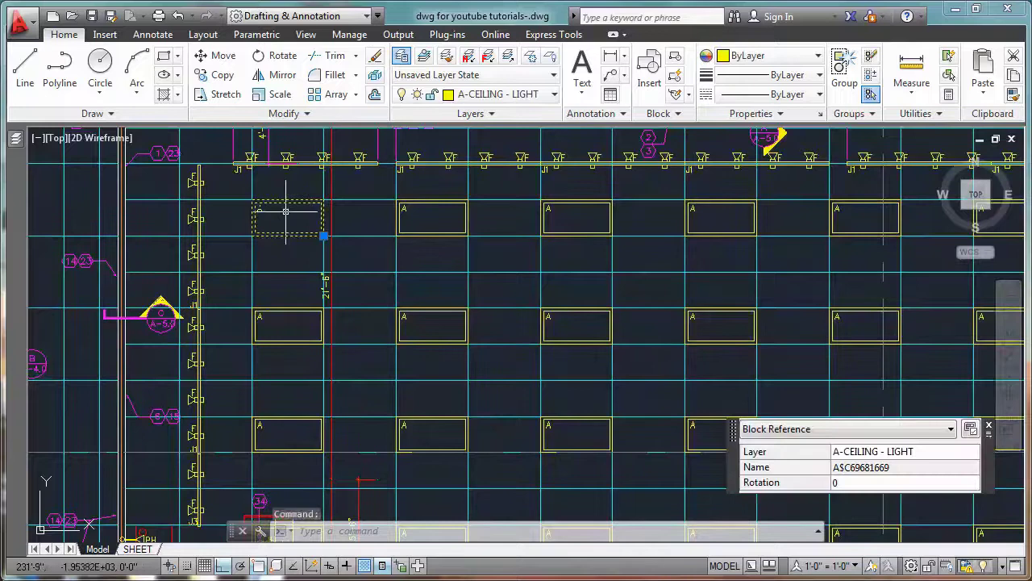
{"action": "key", "text": "Escape"}
Isolate the A-CEILING - LIGHT layer by picking a ceiling light
{"action": "scroll", "coordinate": [303, 221], "scroll_direction": "down", "scroll_amount": 2}
{"action": "left_click", "coordinate": [470, 57]}
{"action": "left_click", "coordinate": [299, 225]}
{"action": "key", "text": "Return"}
{"action": "scroll", "coordinate": [690, 404], "scroll_direction": "down", "scroll_amount": 3}
{"action": "scroll", "coordinate": [884, 436], "scroll_direction": "up", "scroll_amount": 5}
Select all 161 ceiling-light blocks using several crossing windows across the columns
{"action": "left_click", "coordinate": [866, 415]}
{"action": "scroll", "coordinate": [826, 391], "scroll_direction": "down", "scroll_amount": 3}
{"action": "scroll", "coordinate": [445, 234], "scroll_direction": "down", "scroll_amount": 4}
{"action": "left_click", "coordinate": [279, 213]}
{"action": "scroll", "coordinate": [239, 419], "scroll_direction": "up", "scroll_amount": 4}
{"action": "left_click", "coordinate": [215, 362]}
{"action": "left_click", "coordinate": [126, 321]}
{"action": "middle_click_drag", "start_coordinate": [132, 355], "coordinate": [134, 420]}
{"action": "middle_click_drag", "start_coordinate": [134, 194], "coordinate": [137, 457]}
{"action": "left_click", "coordinate": [155, 453]}
{"action": "left_click", "coordinate": [111, 208]}
{"action": "left_click", "coordinate": [241, 442]}
{"action": "left_click", "coordinate": [218, 214]}
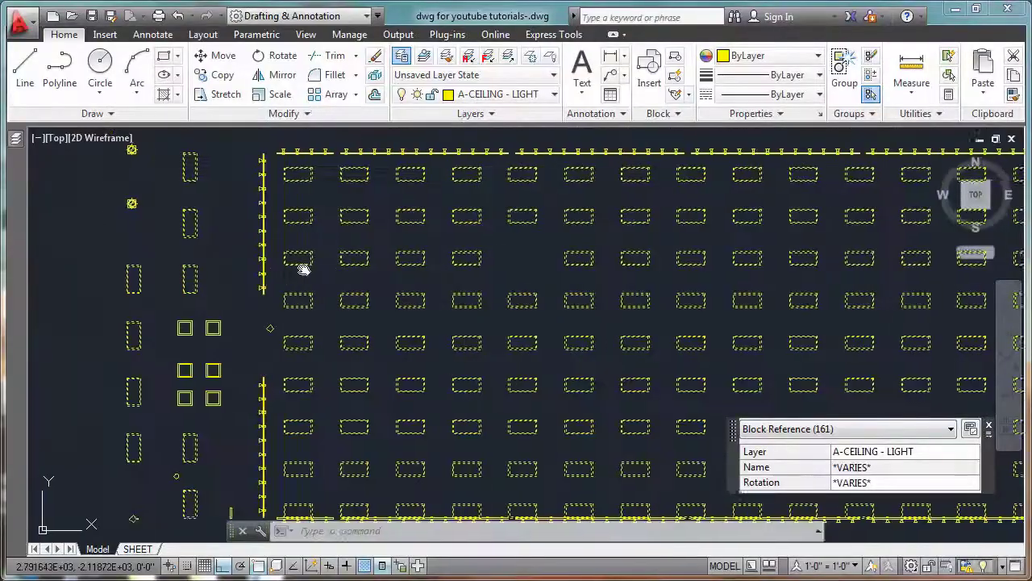
Clear the light selection, unisolate all layers, and bring the restroom into view
{"action": "scroll", "coordinate": [304, 268], "scroll_direction": "down", "scroll_amount": 3}
{"action": "key", "text": "Escape"}
Measure the restroom's 10'-2" width with DIMLINEAR, then cancel the dimension
{"action": "key", "text": "Escape"}
{"action": "left_click", "coordinate": [510, 56]}
{"action": "scroll", "coordinate": [206, 233], "scroll_direction": "up", "scroll_amount": 3}
{"action": "middle_click_drag", "start_coordinate": [206, 232], "coordinate": [312, 300]}
{"action": "scroll", "coordinate": [260, 276], "scroll_direction": "up", "scroll_amount": 4}
{"action": "middle_click_drag", "start_coordinate": [260, 276], "coordinate": [200, 414]}
{"action": "type", "text": "Dli"}
{"action": "key", "text": "Return"}
{"action": "scroll", "coordinate": [414, 275], "scroll_direction": "up", "scroll_amount": 4}
{"action": "left_click", "coordinate": [418, 236]}
{"action": "key", "text": "Escape"}
{"action": "key", "text": "Return"}
{"action": "left_click", "coordinate": [411, 236]}
{"action": "middle_click_drag", "start_coordinate": [387, 300], "coordinate": [708, 282]}
{"action": "middle_click_drag", "start_coordinate": [320, 272], "coordinate": [428, 250]}
{"action": "left_click", "coordinate": [840, 213]}
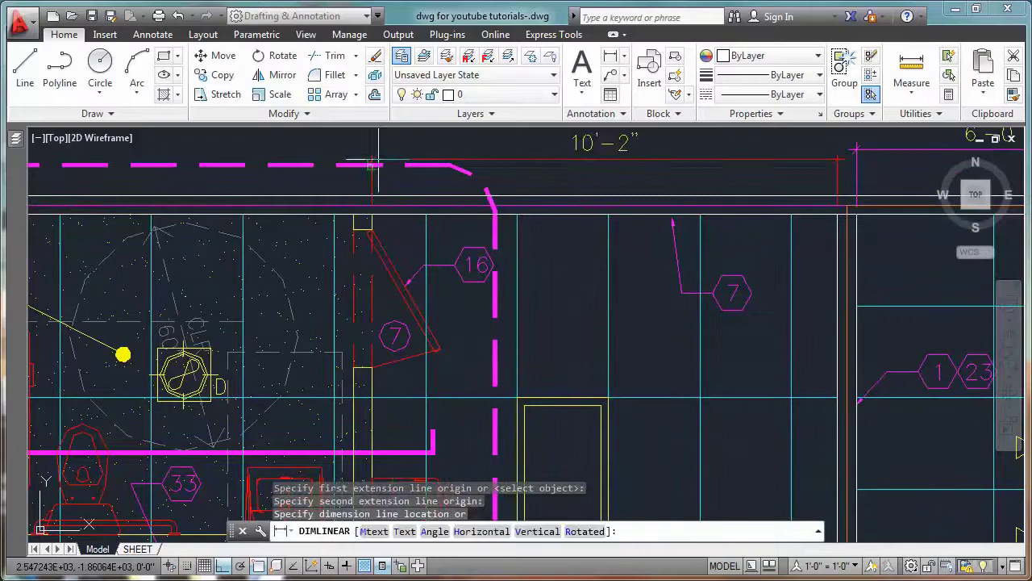
{"action": "scroll", "coordinate": [380, 170], "scroll_direction": "down", "scroll_amount": 2}
{"action": "key", "text": "Escape"}
{"action": "scroll", "coordinate": [407, 174], "scroll_direction": "down", "scroll_amount": 2}
Stretch the restroom's right side with a crossing window, then undo the stretch
{"action": "middle_click_drag", "start_coordinate": [417, 339], "coordinate": [417, 303]}
{"action": "type", "text": "s"}
{"action": "key", "text": "Return"}
{"action": "scroll", "coordinate": [410, 434], "scroll_direction": "up", "scroll_amount": 2}
{"action": "left_click", "coordinate": [440, 436]}
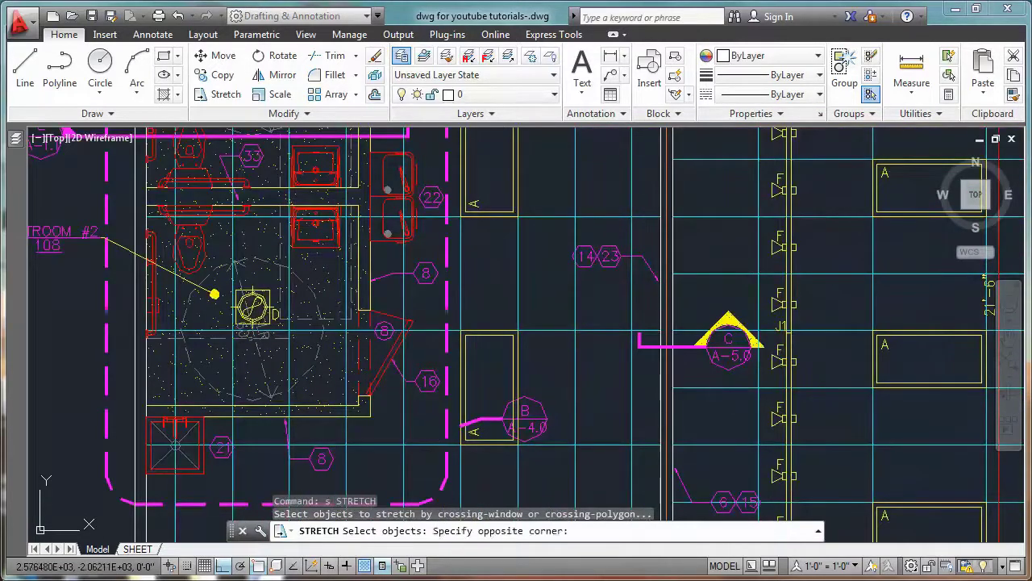
{"action": "scroll", "coordinate": [404, 363], "scroll_direction": "down", "scroll_amount": 2}
{"action": "scroll", "coordinate": [346, 295], "scroll_direction": "down", "scroll_amount": 2}
{"action": "left_click", "coordinate": [355, 234]}
{"action": "key", "text": "Return"}
{"action": "left_click", "coordinate": [352, 196]}
{"action": "left_click", "coordinate": [400, 197]}
{"action": "key", "text": "ctrl+z"}
Isolate the restroom's door, tag 16, outline and sink layers, fading all others
{"action": "left_click", "coordinate": [487, 58]}
{"action": "scroll", "coordinate": [376, 409], "scroll_direction": "up", "scroll_amount": 6}
{"action": "left_click", "coordinate": [434, 357]}
{"action": "left_click_drag", "start_coordinate": [525, 331], "coordinate": [601, 403]}
{"action": "left_click", "coordinate": [418, 429]}
{"action": "scroll", "coordinate": [418, 429], "scroll_direction": "down", "scroll_amount": 4}
{"action": "scroll", "coordinate": [374, 254], "scroll_direction": "up", "scroll_amount": 4}
{"action": "left_click", "coordinate": [338, 232]}
{"action": "scroll", "coordinate": [347, 238], "scroll_direction": "down", "scroll_amount": 4}
{"action": "left_click", "coordinate": [474, 311]}
{"action": "key", "text": "Return"}
Select the restroom's right side for STRETCH with a crossing window
{"action": "scroll", "coordinate": [468, 323], "scroll_direction": "down", "scroll_amount": 4}
{"action": "scroll", "coordinate": [463, 323], "scroll_direction": "down", "scroll_amount": 3}
{"action": "middle_click_drag", "start_coordinate": [473, 277], "coordinate": [426, 288]}
{"action": "type", "text": "s"}
{"action": "key", "text": "Return"}
{"action": "scroll", "coordinate": [454, 397], "scroll_direction": "up", "scroll_amount": 4}
{"action": "left_click", "coordinate": [445, 452]}
{"action": "left_click", "coordinate": [421, 425]}
{"action": "left_click", "coordinate": [441, 451]}
{"action": "scroll", "coordinate": [347, 260], "scroll_direction": "down", "scroll_amount": 5}
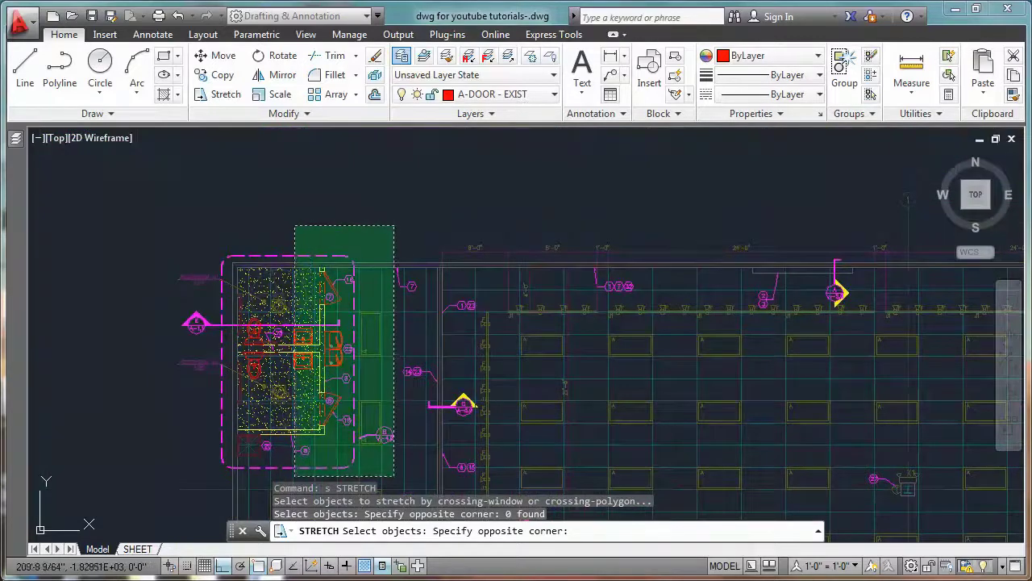
{"action": "left_click", "coordinate": [292, 212]}
{"action": "key", "text": "Return"}
Stretch the right side 9' using the From snap off the reference corner
{"action": "scroll", "coordinate": [310, 262], "scroll_direction": "up", "scroll_amount": 6}
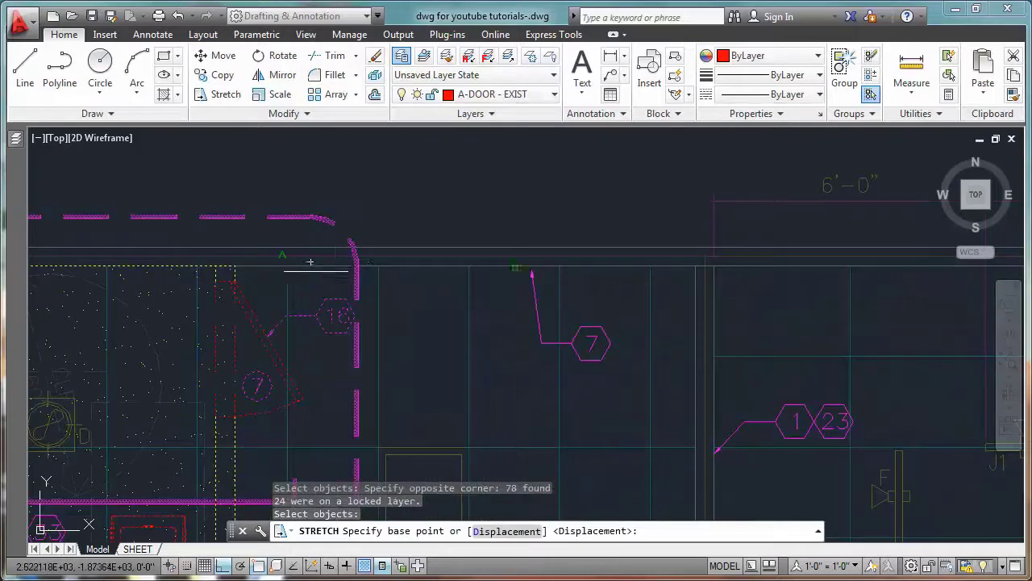
{"action": "left_click", "coordinate": [234, 265]}
{"action": "right_click", "coordinate": [429, 249], "text": "shift"}
{"action": "left_click", "coordinate": [473, 270]}
{"action": "left_click", "coordinate": [695, 265]}
{"action": "type", "text": "9'"}
{"action": "key", "text": "Return"}
{"action": "scroll", "coordinate": [411, 288], "scroll_direction": "down", "scroll_amount": 3}
{"action": "middle_click_drag", "start_coordinate": [391, 351], "coordinate": [409, 225]}
{"action": "middle_click_drag", "start_coordinate": [402, 302], "coordinate": [398, 334]}
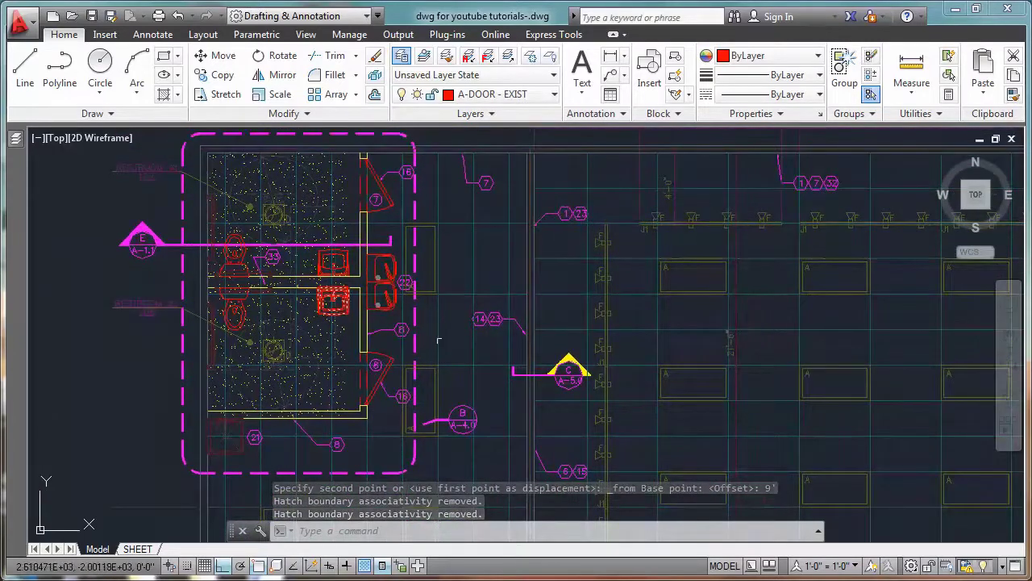
Unisolate the faded layers and select the AR-SAND hatch
{"action": "scroll", "coordinate": [333, 186], "scroll_direction": "up", "scroll_amount": 4}
{"action": "left_click", "coordinate": [509, 56]}
{"action": "left_click", "coordinate": [369, 223]}
{"action": "left_click", "coordinate": [351, 179]}
Try grip-stretching the hatch edge, then cancel so the hatch stays unchanged
{"action": "scroll", "coordinate": [376, 399], "scroll_direction": "up", "scroll_amount": 4}
{"action": "left_click", "coordinate": [371, 339]}
{"action": "scroll", "coordinate": [396, 294], "scroll_direction": "down", "scroll_amount": 4}
{"action": "scroll", "coordinate": [396, 294], "scroll_direction": "down", "scroll_amount": 3}
{"action": "scroll", "coordinate": [399, 426], "scroll_direction": "up", "scroll_amount": 5}
{"action": "scroll", "coordinate": [441, 355], "scroll_direction": "down", "scroll_amount": 3}
{"action": "scroll", "coordinate": [189, 392], "scroll_direction": "up", "scroll_amount": 3}
{"action": "key", "text": "Escape"}
{"action": "scroll", "coordinate": [189, 392], "scroll_direction": "down", "scroll_amount": 5}
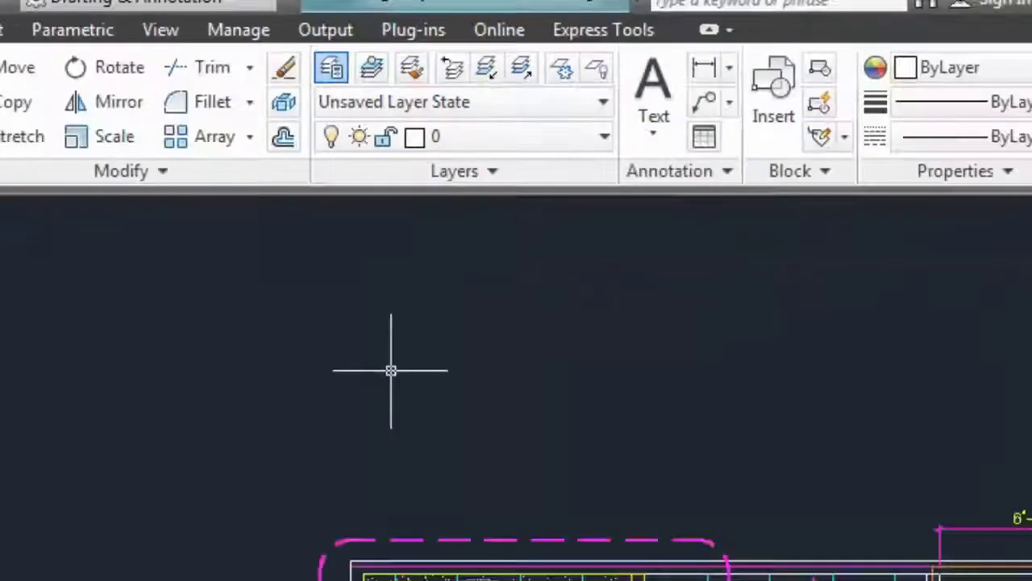
Launch CUI and expand Ribbon > Panels > Home - Layers > Row 1
{"action": "type", "text": "cui"}
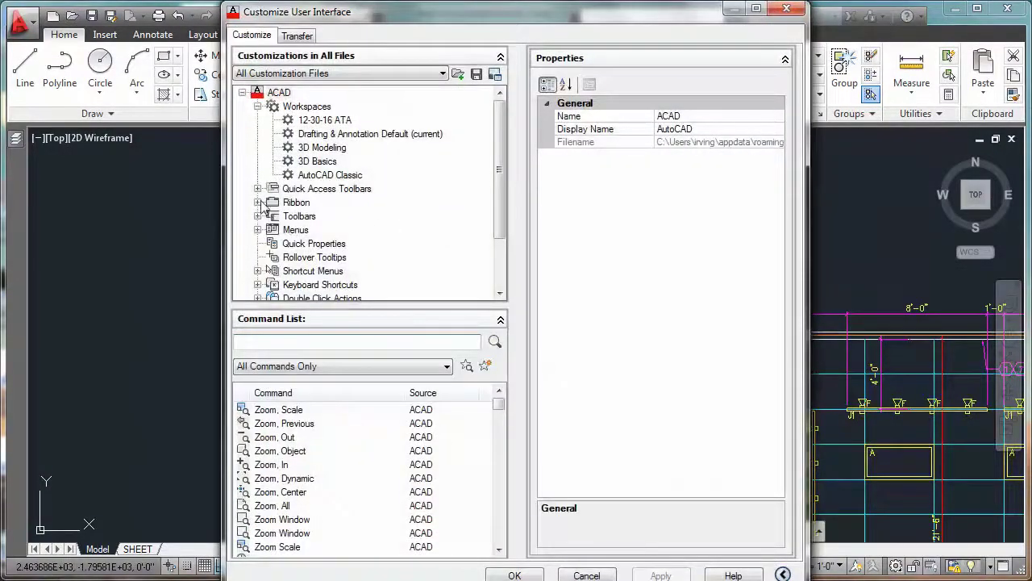
{"action": "left_click", "coordinate": [258, 203]}
{"action": "left_click", "coordinate": [273, 230]}
{"action": "scroll", "coordinate": [297, 226], "scroll_direction": "down", "scroll_amount": 4}
{"action": "scroll", "coordinate": [297, 227], "scroll_direction": "up", "scroll_amount": 3}
{"action": "scroll", "coordinate": [297, 226], "scroll_direction": "down", "scroll_amount": 4}
{"action": "left_click", "coordinate": [288, 230]}
{"action": "left_click", "coordinate": [303, 217]}
Remove the Layer Isolate and Layer Previous entries from Row 1
{"action": "left_click", "coordinate": [376, 231]}
{"action": "right_click", "coordinate": [371, 232]}
{"action": "left_click", "coordinate": [418, 258]}
{"action": "left_click", "coordinate": [525, 344]}
{"action": "left_click", "coordinate": [402, 221]}
{"action": "right_click", "coordinate": [391, 225]}
{"action": "left_click", "coordinate": [418, 246]}
{"action": "left_click", "coordinate": [526, 344]}
{"action": "left_click", "coordinate": [326, 344]}
Search the command list for ISOLATE, duplicate Layer Unisolate, and rename the copy HIDE
{"action": "type", "text": "ISOLATE"}
{"action": "right_click", "coordinate": [319, 412]}
{"action": "left_click", "coordinate": [360, 490]}
{"action": "left_click", "coordinate": [759, 319]}
{"action": "key", "text": "BackSpace"}
{"action": "key", "text": "BackSpace"}
{"action": "key", "text": "Return"}
Set the HIDE command's macro to ^C^C_LAYISO;S;OFF;OFF; in the Long String Editor
{"action": "left_click", "coordinate": [321, 440]}
{"action": "left_click", "coordinate": [759, 370]}
{"action": "left_click", "coordinate": [777, 373]}
{"action": "key", "text": "ctrl+c"}
{"action": "left_click", "coordinate": [477, 357]}
{"action": "left_click", "coordinate": [332, 410]}
{"action": "left_click", "coordinate": [750, 373]}
{"action": "left_click", "coordinate": [777, 372]}
{"action": "key", "text": "ctrl+v"}
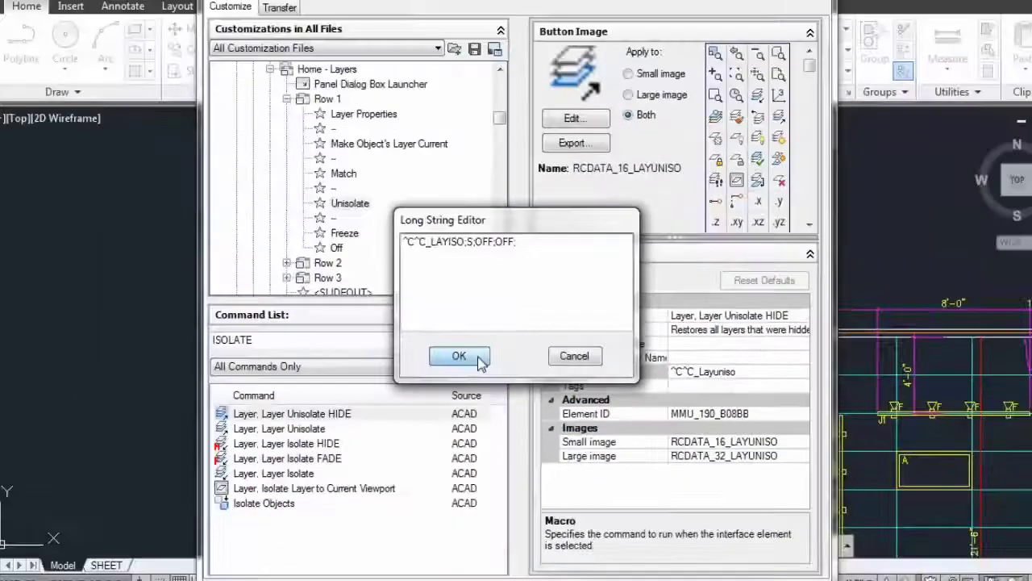
{"action": "left_click", "coordinate": [463, 350]}
Draw a red H on the HIDE command's button image in the Button Editor
{"action": "left_click", "coordinate": [568, 137]}
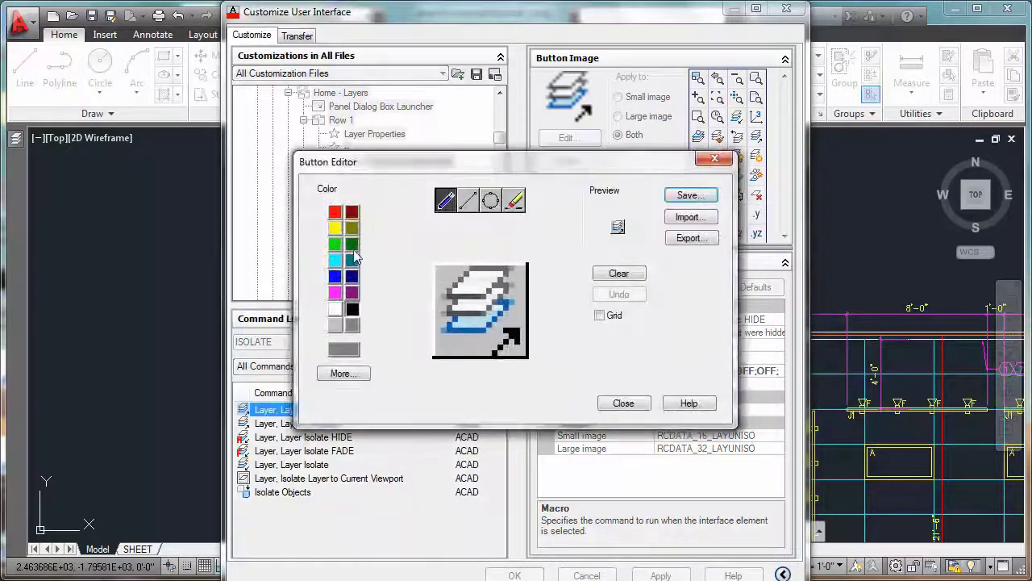
{"action": "left_click", "coordinate": [605, 316]}
{"action": "left_click_drag", "start_coordinate": [438, 289], "coordinate": [440, 355]}
{"action": "left_click_drag", "start_coordinate": [472, 295], "coordinate": [472, 355]}
{"action": "left_click", "coordinate": [477, 290]}
{"action": "left_click_drag", "start_coordinate": [483, 287], "coordinate": [481, 345]}
{"action": "left_click", "coordinate": [613, 296]}
{"action": "left_click", "coordinate": [515, 201]}
{"action": "left_click_drag", "start_coordinate": [487, 292], "coordinate": [488, 359]}
{"action": "left_click", "coordinate": [445, 200]}
{"action": "left_click_drag", "start_coordinate": [438, 325], "coordinate": [470, 325]}
Export the icon as ISOLATE HIDE.BMP and close the editor without saving the built-in button
{"action": "left_click", "coordinate": [692, 238]}
{"action": "type", "text": "ISOLATE HIDE"}
{"action": "left_click", "coordinate": [723, 449]}
{"action": "left_click", "coordinate": [637, 403]}
{"action": "left_click", "coordinate": [538, 328]}
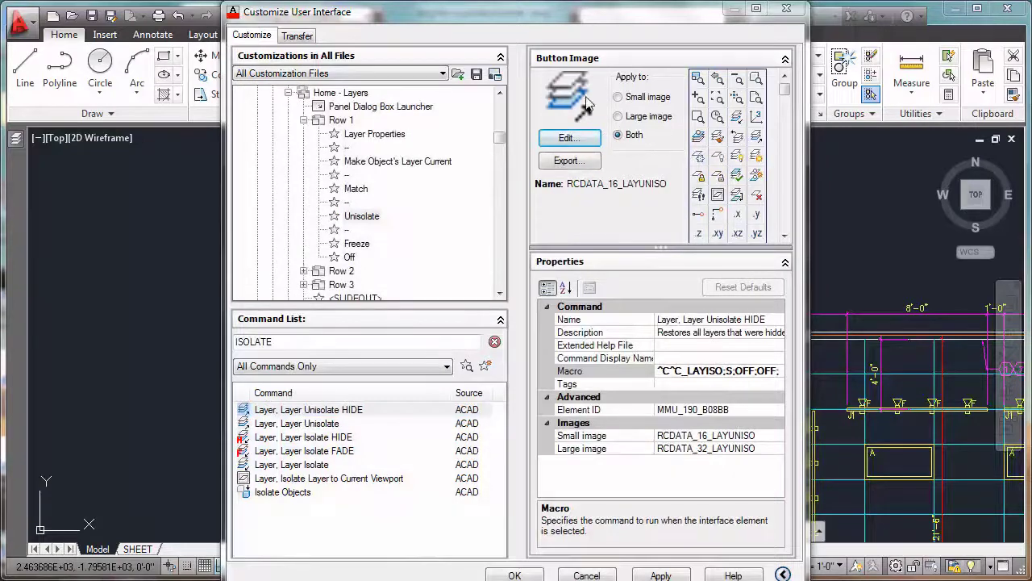
Assign ISOLATE HIDE.BMP as both the small and large image
{"action": "left_click", "coordinate": [776, 437]}
{"action": "left_click", "coordinate": [778, 436]}
{"action": "left_click", "coordinate": [529, 262]}
{"action": "left_click", "coordinate": [747, 458]}
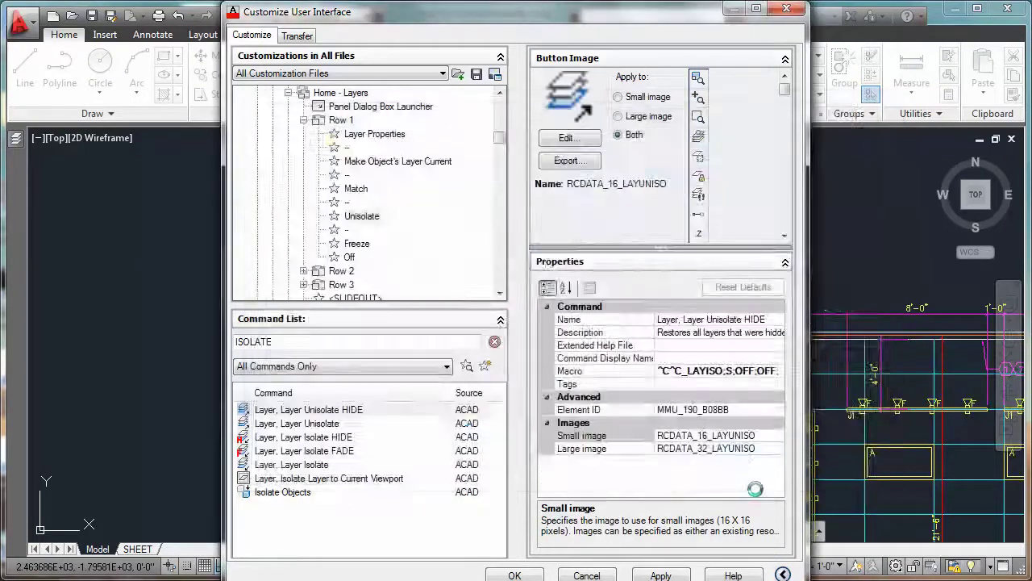
{"action": "left_click", "coordinate": [778, 449]}
{"action": "left_click", "coordinate": [778, 450]}
{"action": "left_click", "coordinate": [533, 195]}
{"action": "left_click", "coordinate": [750, 458]}
Duplicate Layer Isolate and rename the copy 'Layer, Layer Isolate FADE'
{"action": "left_click", "coordinate": [315, 465]}
{"action": "right_click", "coordinate": [314, 468]}
{"action": "left_click", "coordinate": [355, 541]}
{"action": "left_click", "coordinate": [754, 320]}
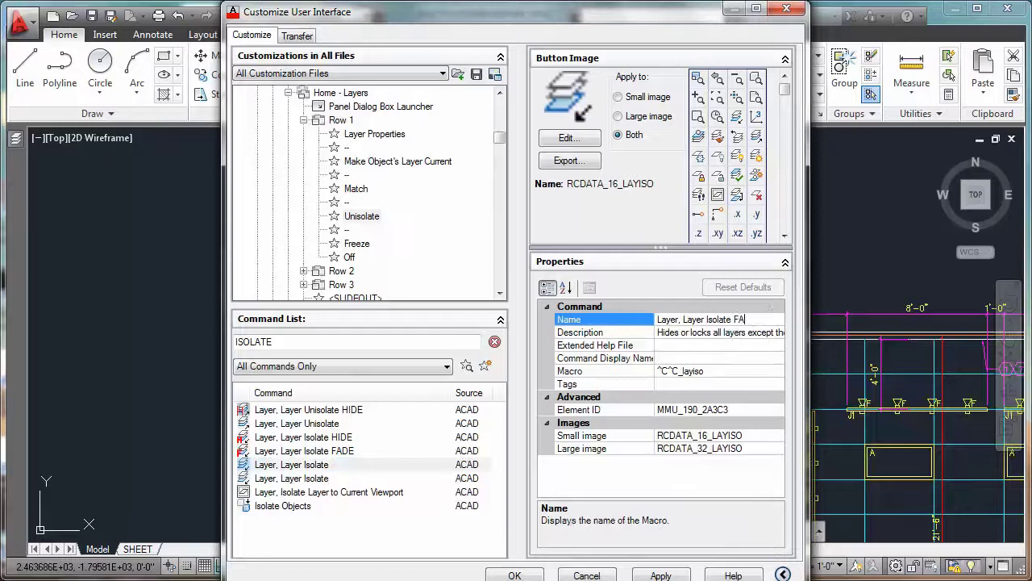
{"action": "type", "text": "DE"}
{"action": "key", "text": "Return"}
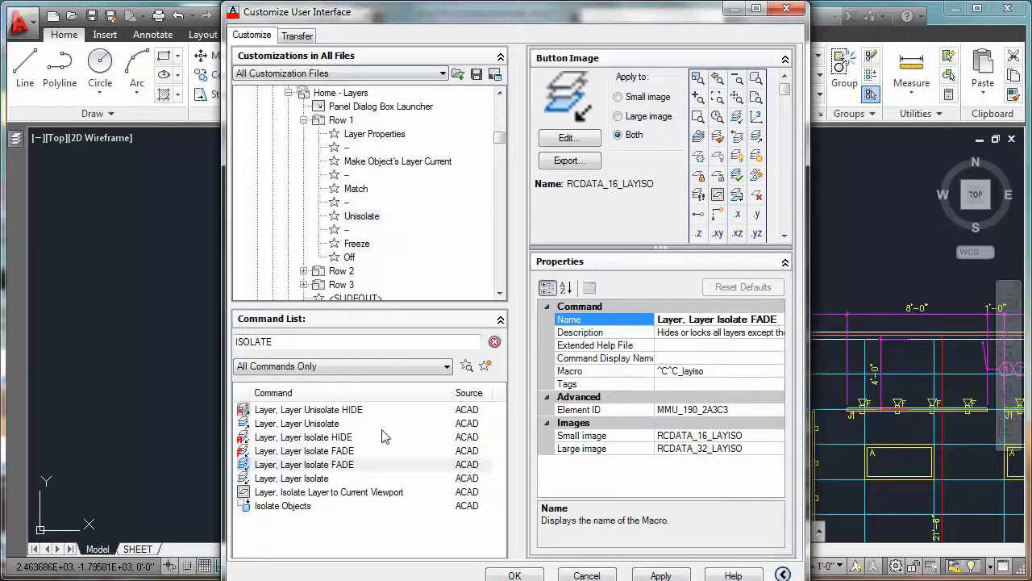
Set the FADE command's macro to ^C^C_LAYISO;S;L;70; in the Long String Editor
{"action": "left_click", "coordinate": [323, 451]}
{"action": "left_click", "coordinate": [778, 372]}
{"action": "left_click", "coordinate": [779, 371]}
{"action": "key", "text": "ctrl+c"}
{"action": "left_click", "coordinate": [462, 356]}
{"action": "left_click", "coordinate": [358, 466]}
{"action": "left_click", "coordinate": [712, 369]}
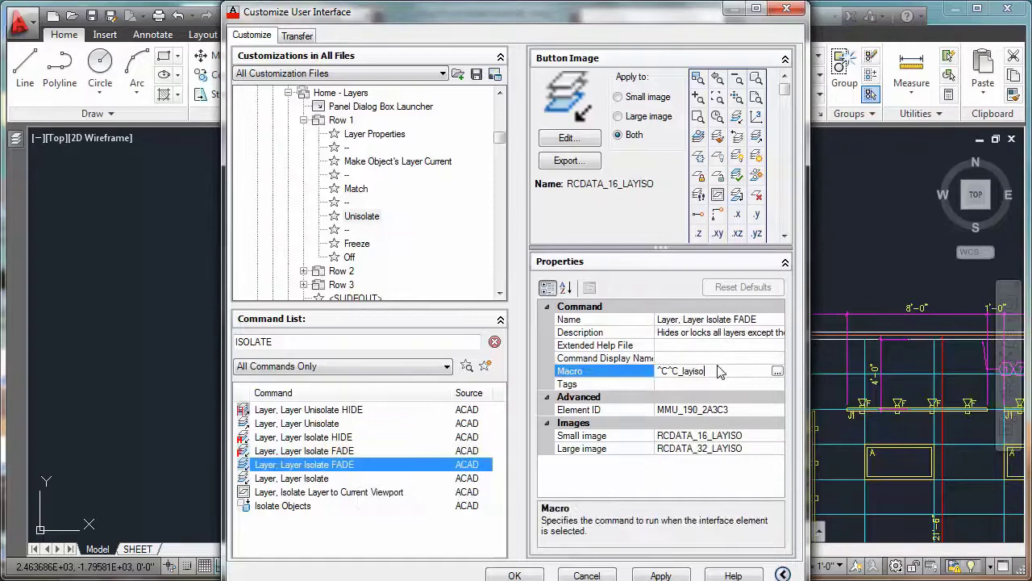
{"action": "left_click", "coordinate": [771, 371]}
{"action": "key", "text": "ctrl+v"}
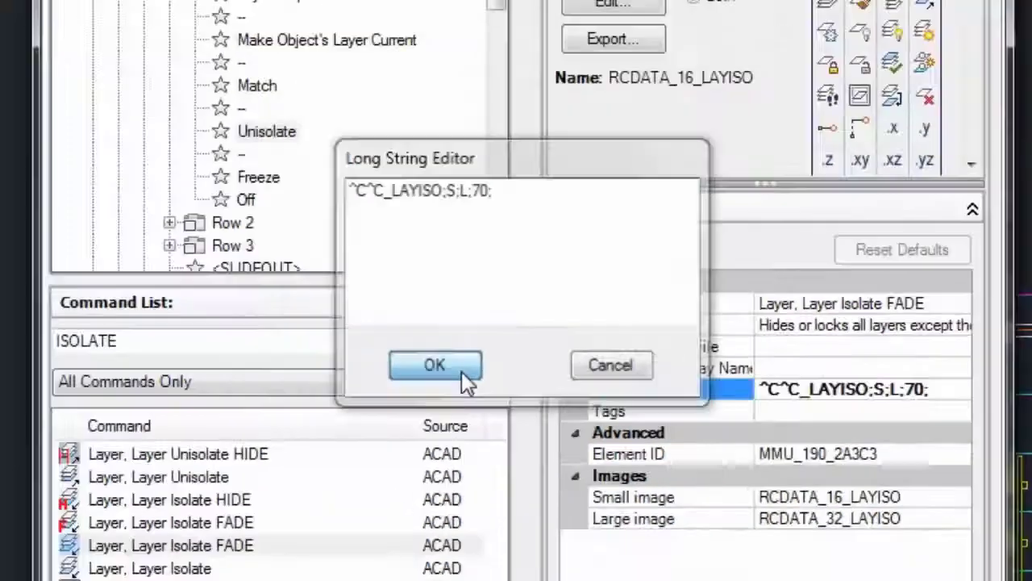
{"action": "left_click", "coordinate": [463, 373]}
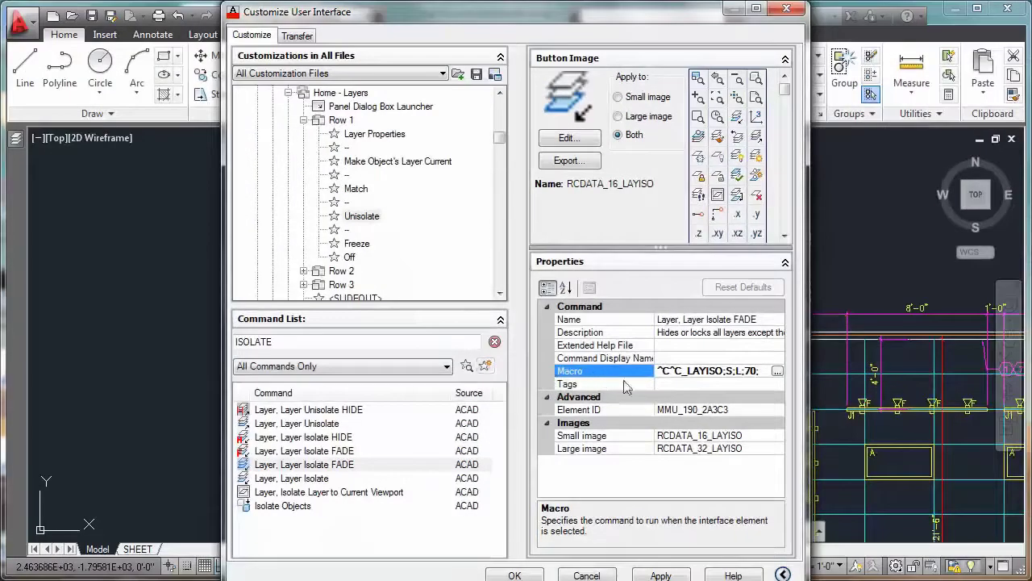
Draw a red F on the FADE command's button image in the Button Editor
{"action": "left_click", "coordinate": [569, 138]}
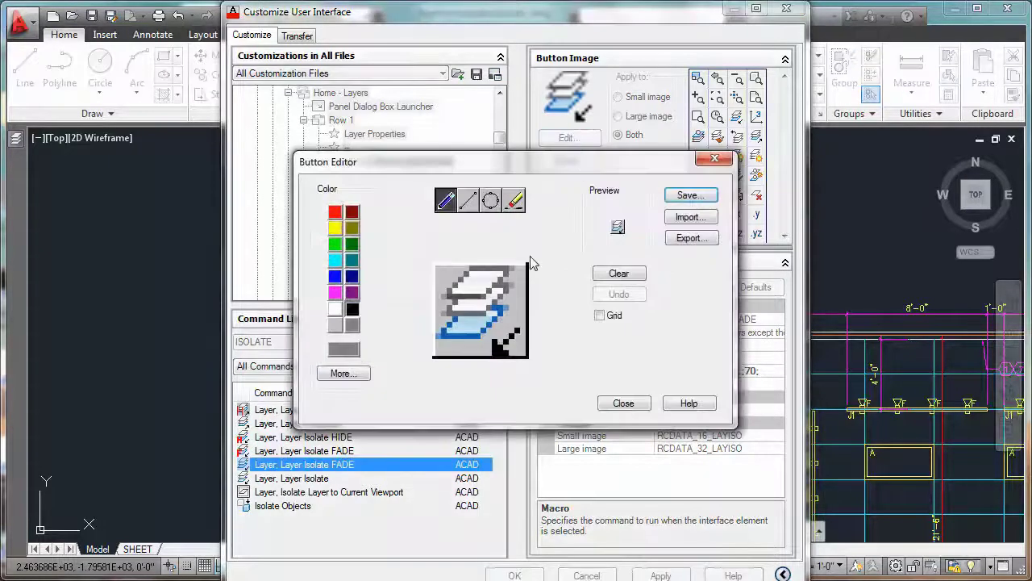
{"action": "left_click", "coordinate": [609, 319]}
{"action": "left_click_drag", "start_coordinate": [438, 295], "coordinate": [438, 354]}
{"action": "mouse_move", "coordinate": [440, 295]}
{"action": "left_mouse_down"}
{"action": "mouse_move", "coordinate": [470, 295]}
{"action": "mouse_move", "coordinate": [456, 322]}
{"action": "mouse_move", "coordinate": [468, 321]}
{"action": "left_mouse_up"}
Export the icon as ISOLATE FADE.BMP and close the editor without saving the built-in button
{"action": "left_click", "coordinate": [691, 237]}
{"action": "left_click", "coordinate": [490, 448]}
{"action": "type", "text": "ISOLATE FADE"}
{"action": "left_click", "coordinate": [750, 452]}
{"action": "left_click", "coordinate": [626, 402]}
{"action": "left_click", "coordinate": [537, 326]}
Assign ISOLATE FADE.BMP as both the small and large image
{"action": "left_click", "coordinate": [782, 436]}
{"action": "left_click", "coordinate": [780, 436]}
{"action": "left_click", "coordinate": [625, 270]}
{"action": "left_click", "coordinate": [534, 250]}
{"action": "left_click", "coordinate": [748, 457]}
{"action": "left_click", "coordinate": [725, 448]}
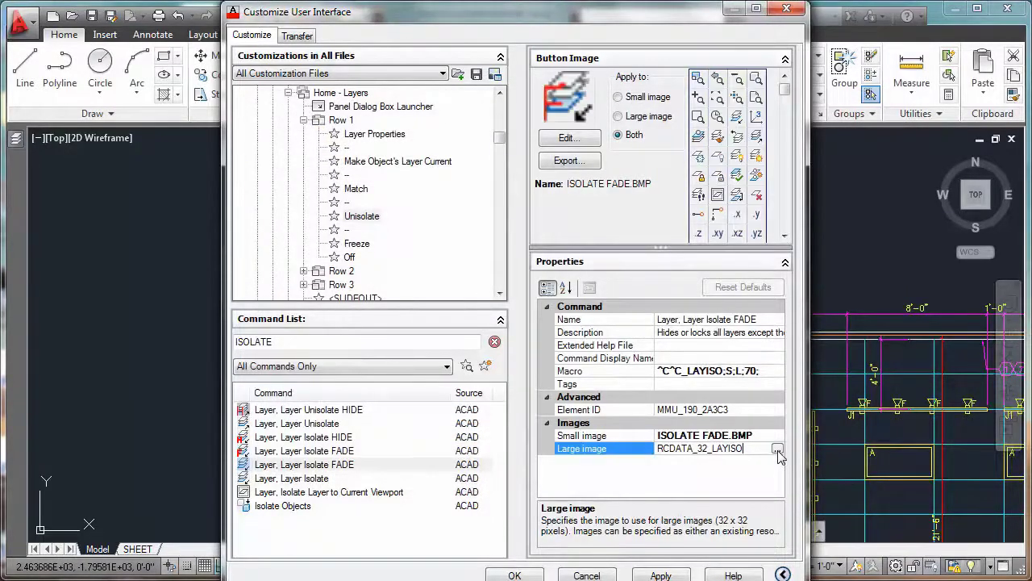
{"action": "left_click", "coordinate": [776, 449]}
{"action": "left_click", "coordinate": [534, 195]}
{"action": "left_click", "coordinate": [749, 457]}
Drag Layer Isolate HIDE and FADE into Home - Layers Row 1, then Apply and OK
{"action": "left_click", "coordinate": [278, 452]}
{"action": "left_click", "coordinate": [292, 440], "text": "shift"}
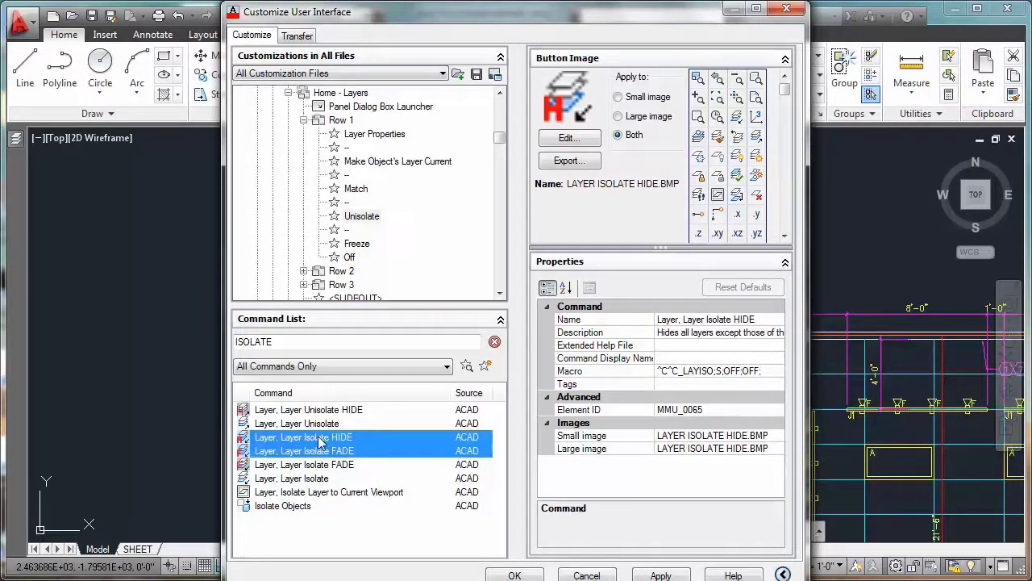
{"action": "mouse_move", "coordinate": [315, 442]}
{"action": "left_mouse_down"}
{"action": "mouse_move", "coordinate": [281, 448]}
{"action": "mouse_move", "coordinate": [172, 419]}
{"action": "mouse_move", "coordinate": [142, 398]}
{"action": "mouse_move", "coordinate": [148, 296]}
{"action": "mouse_move", "coordinate": [153, 274]}
{"action": "mouse_move", "coordinate": [276, 211]}
{"action": "mouse_move", "coordinate": [352, 213]}
{"action": "left_mouse_up"}
{"action": "left_click", "coordinate": [660, 575]}
{"action": "left_click", "coordinate": [515, 575]}
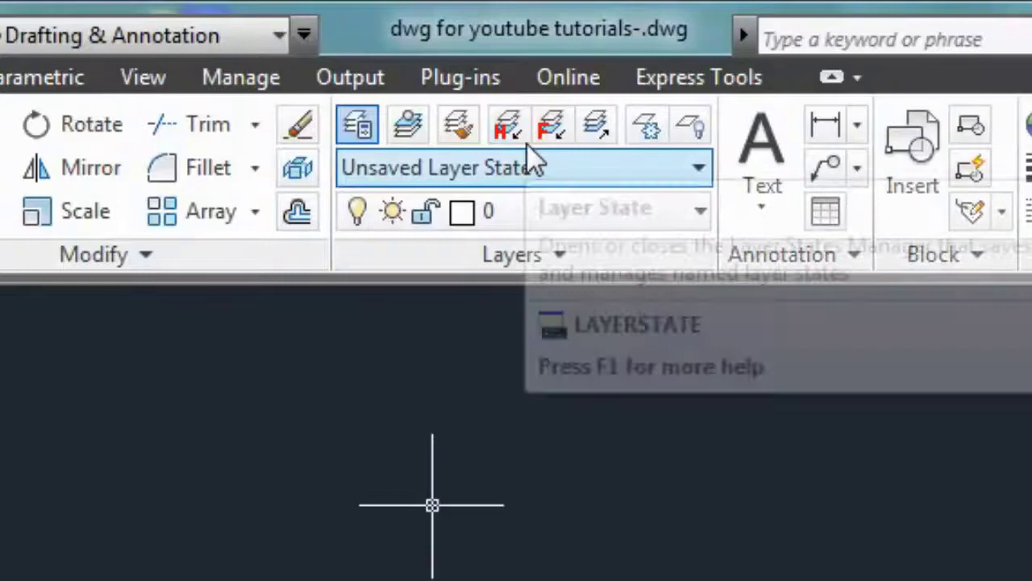
Use the H command to isolate A-WALL-PARTITION with other layers hidden, then unisolate
{"action": "left_click", "coordinate": [509, 127]}
{"action": "scroll", "coordinate": [546, 331], "scroll_direction": "up", "scroll_amount": 4}
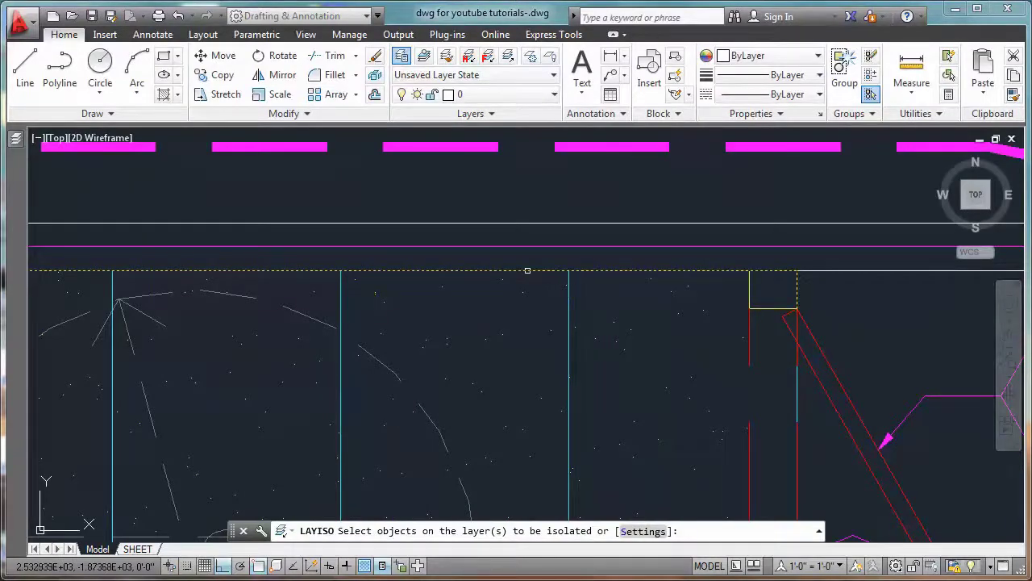
{"action": "left_click", "coordinate": [527, 270]}
{"action": "key", "text": "Return"}
{"action": "scroll", "coordinate": [496, 242], "scroll_direction": "down", "scroll_amount": 5}
{"action": "left_click", "coordinate": [488, 56]}
Use the F command to isolate A-WALL-PARTITION with other layers faded, then unisolate
{"action": "left_click", "coordinate": [486, 59]}
{"action": "scroll", "coordinate": [504, 242], "scroll_direction": "up", "scroll_amount": 5}
{"action": "left_click", "coordinate": [513, 265]}
{"action": "key", "text": "Return"}
{"action": "scroll", "coordinate": [460, 217], "scroll_direction": "down", "scroll_amount": 5}
{"action": "left_click", "coordinate": [508, 57]}
{"action": "mouse_move", "coordinate": [461, 293]}
{"action": "mouse_move", "coordinate": [406, 298]}
{"action": "mouse_move", "coordinate": [411, 256]}
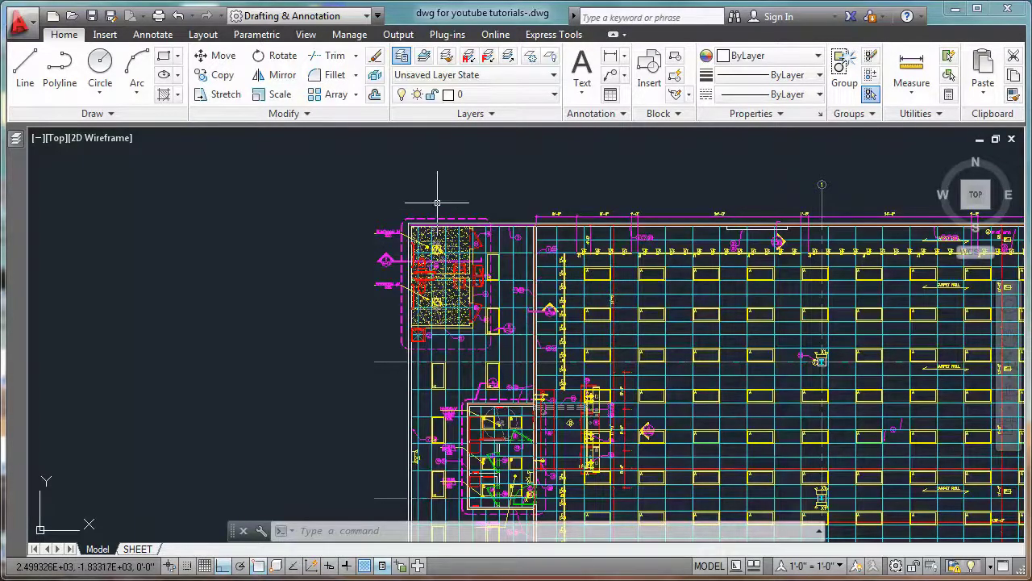